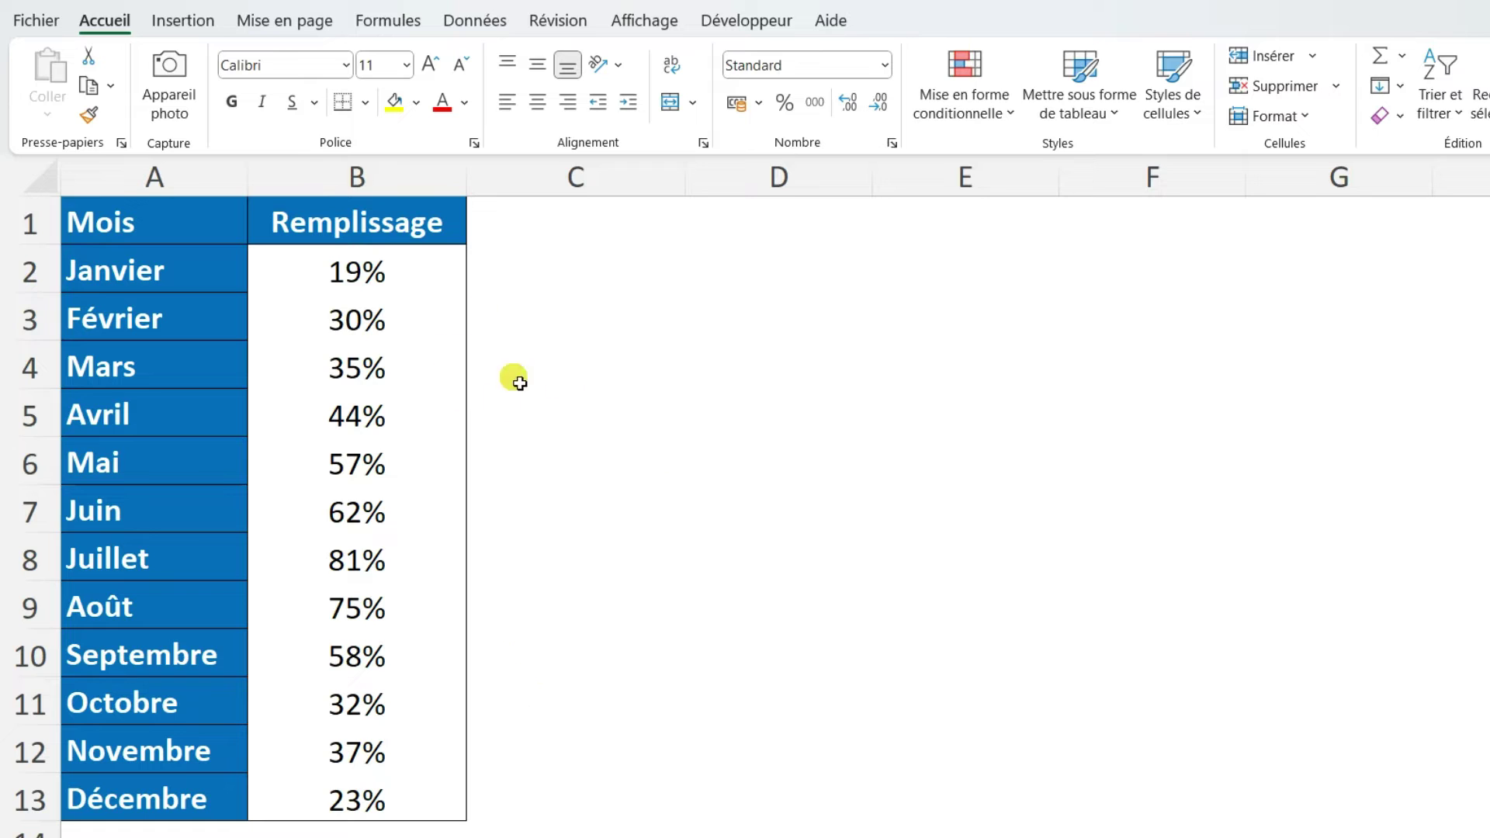
Apply blue gradient data bars to the Remplissage percentages in B2:B13.
drag(409, 285, 426, 798)
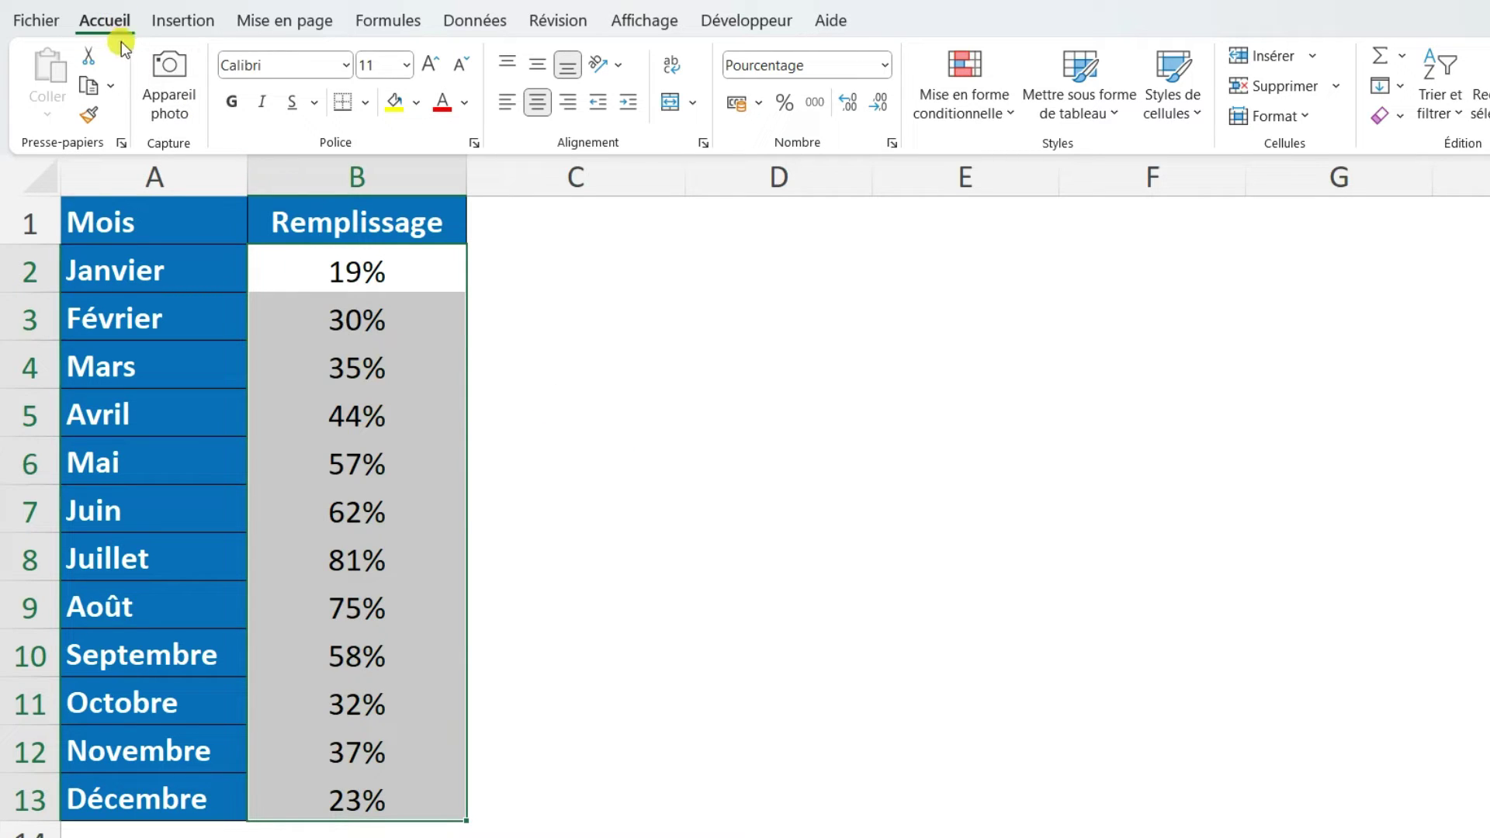
click(987, 118)
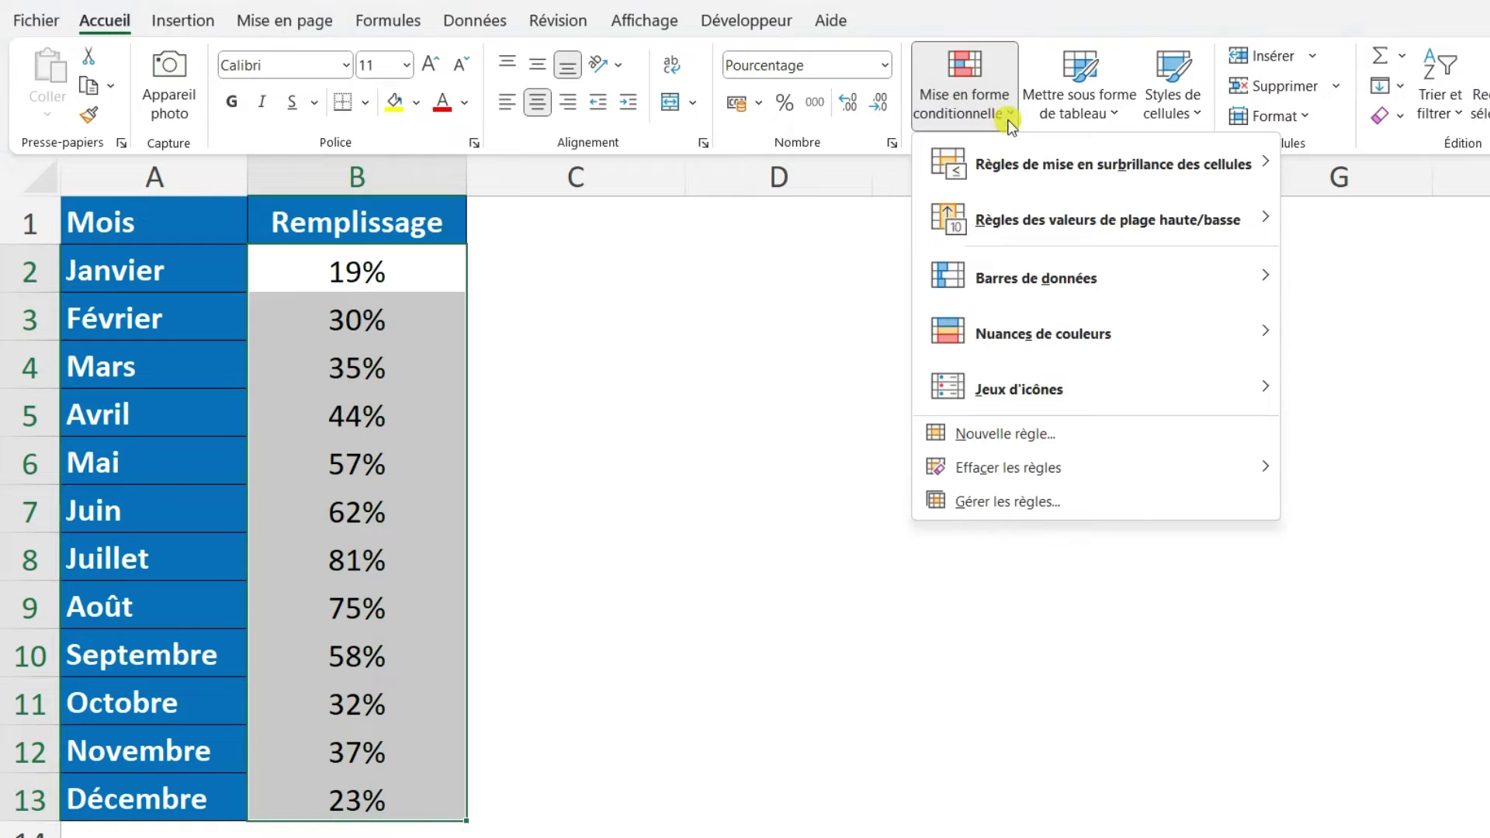
mouse_move(1035, 277)
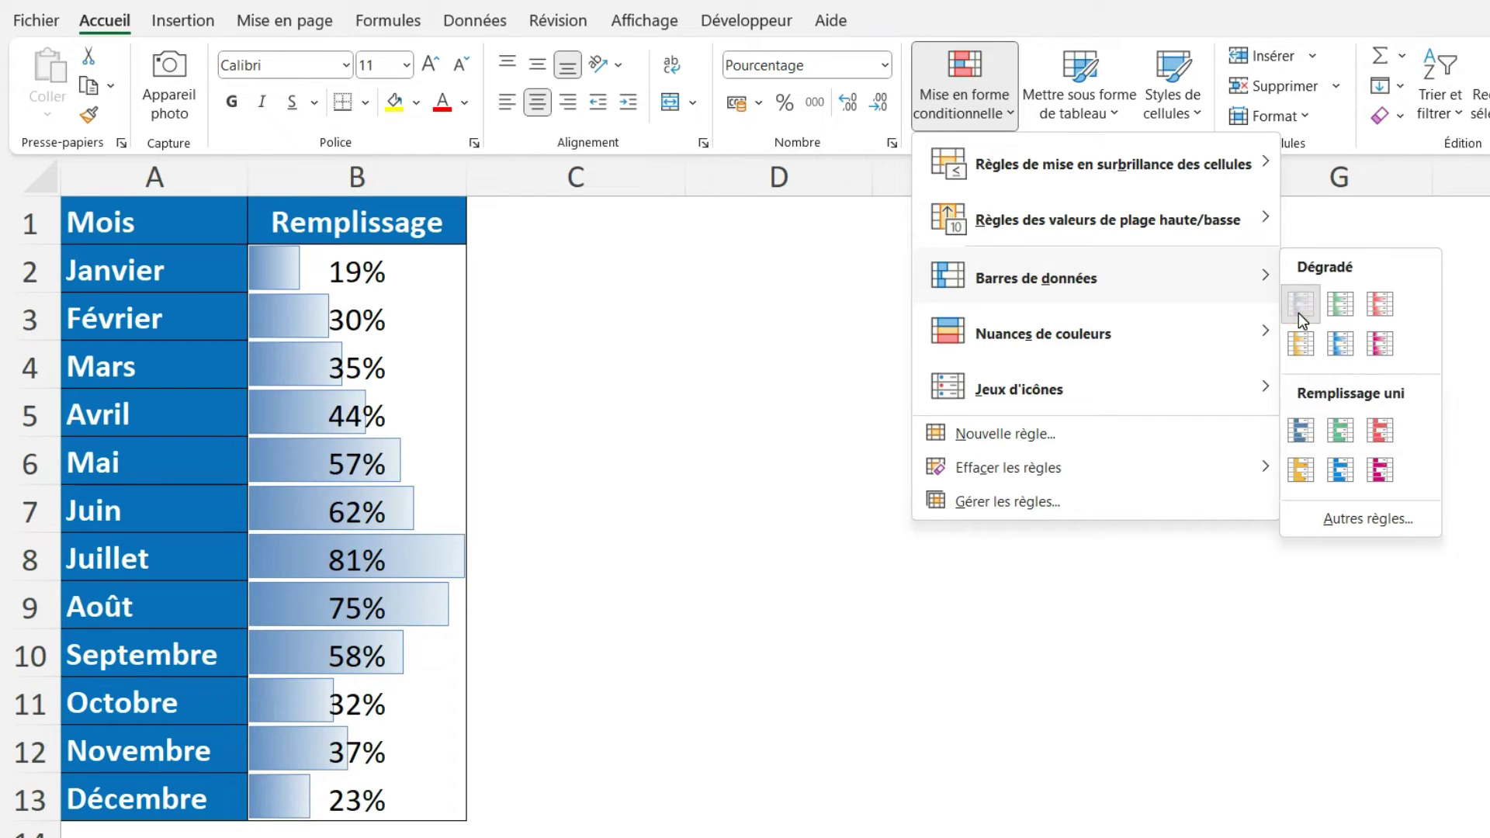
click(1300, 309)
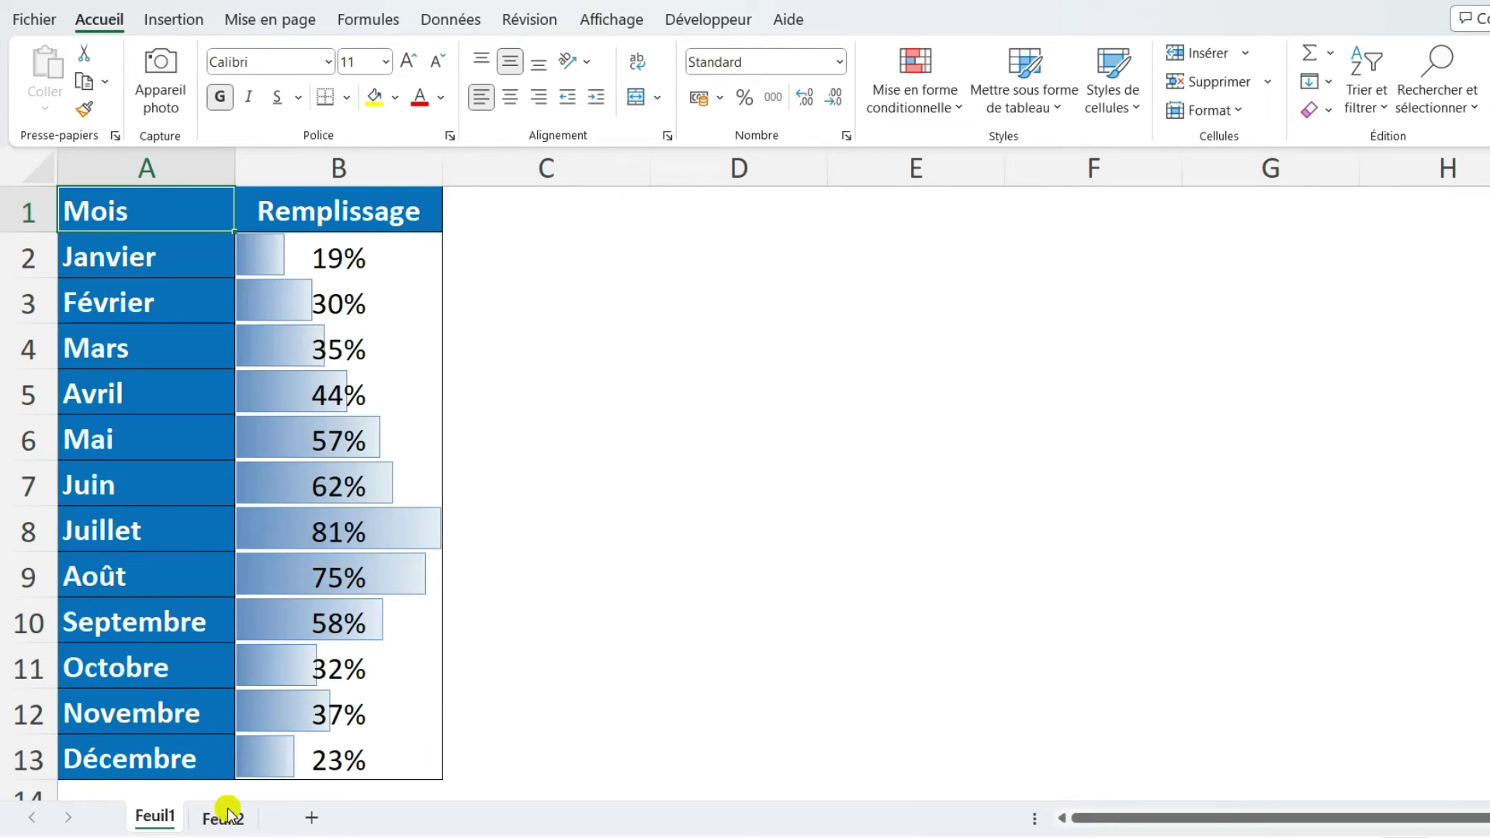
On Feuil2, select the percentages B2:B13 and copy them.
click(228, 811)
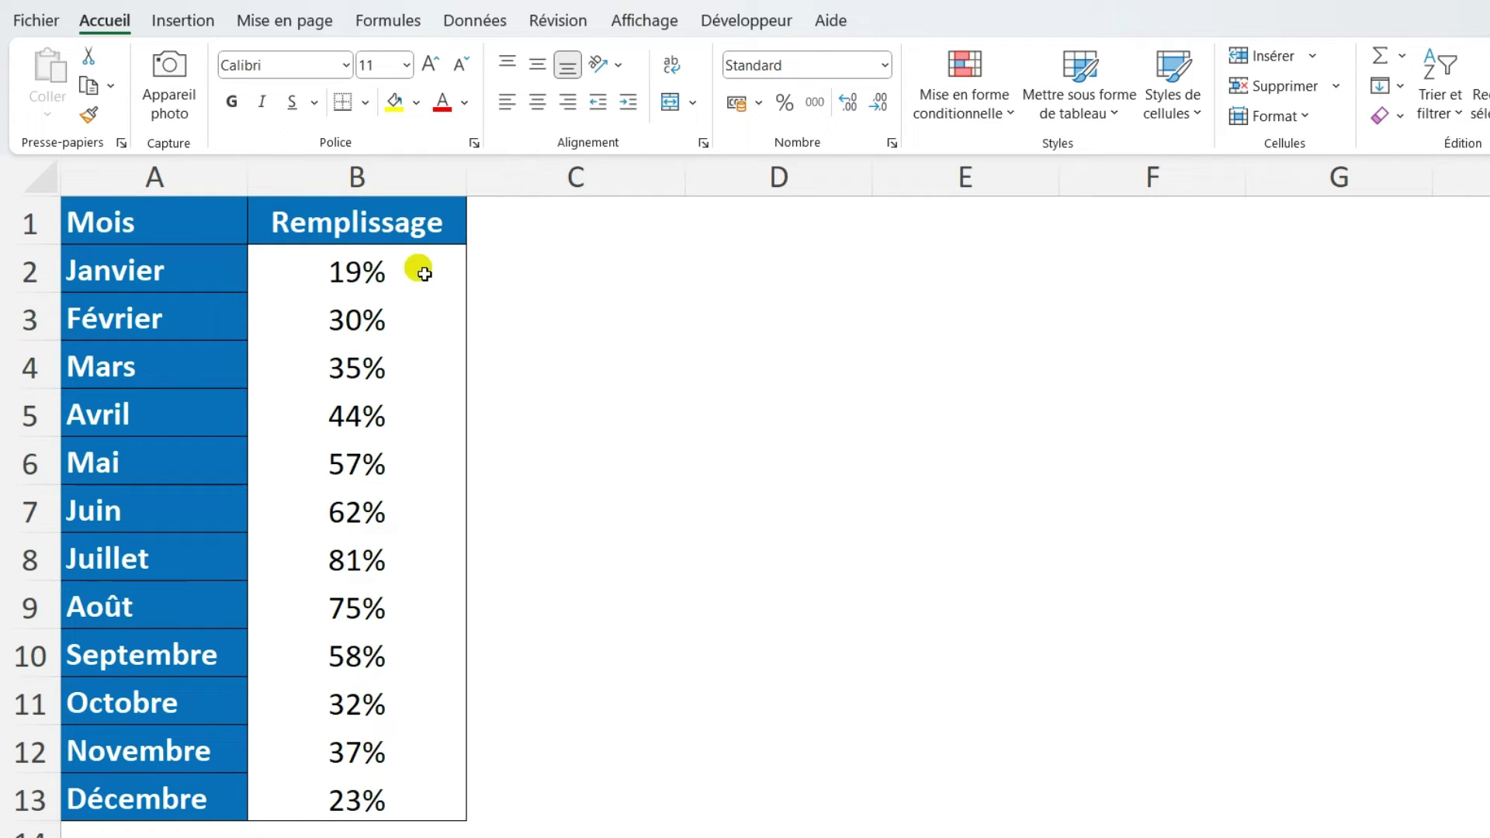
click(426, 273)
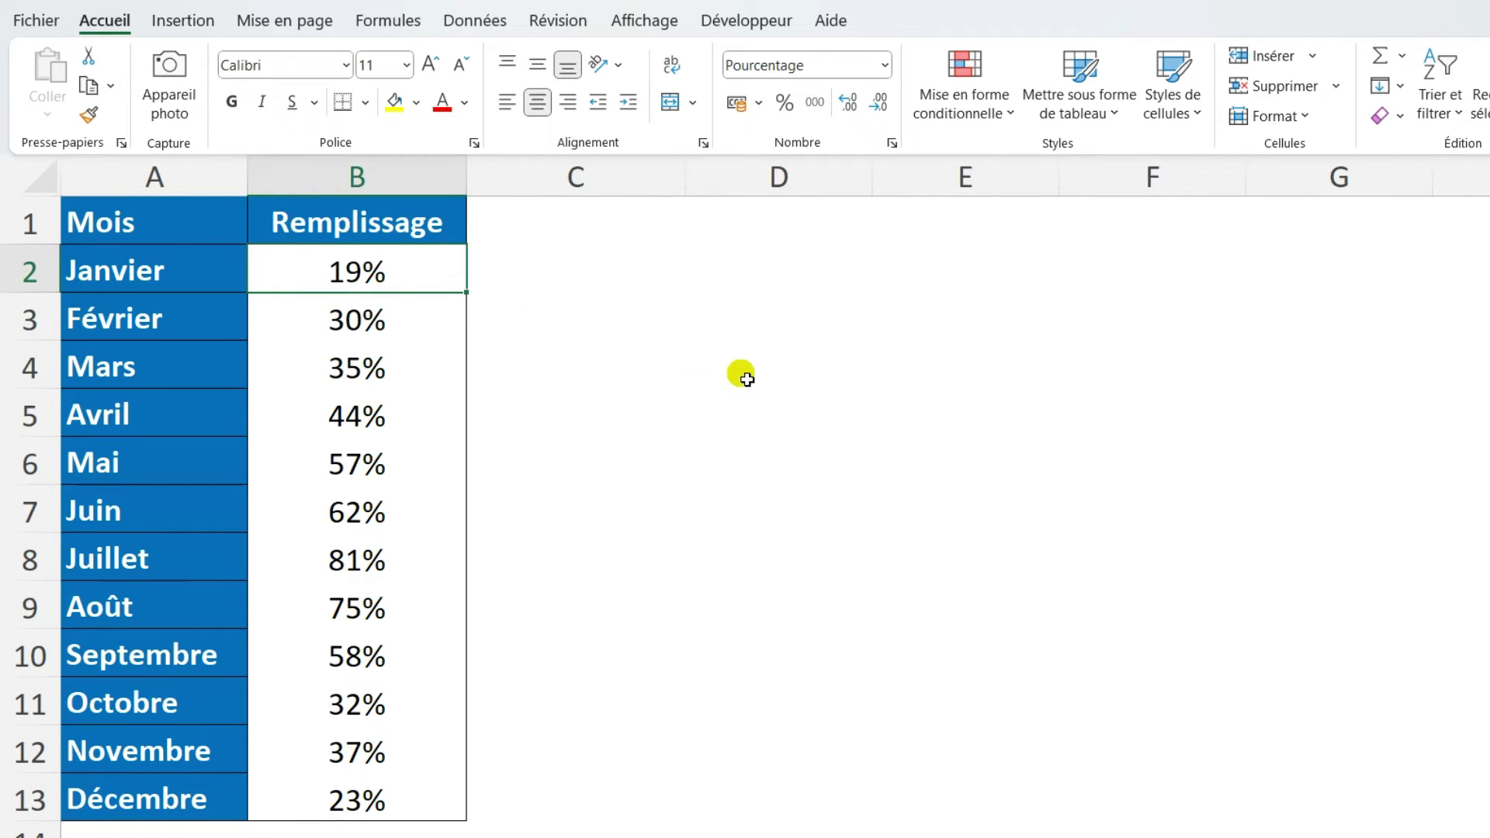
key(ctrl+shift+Down)
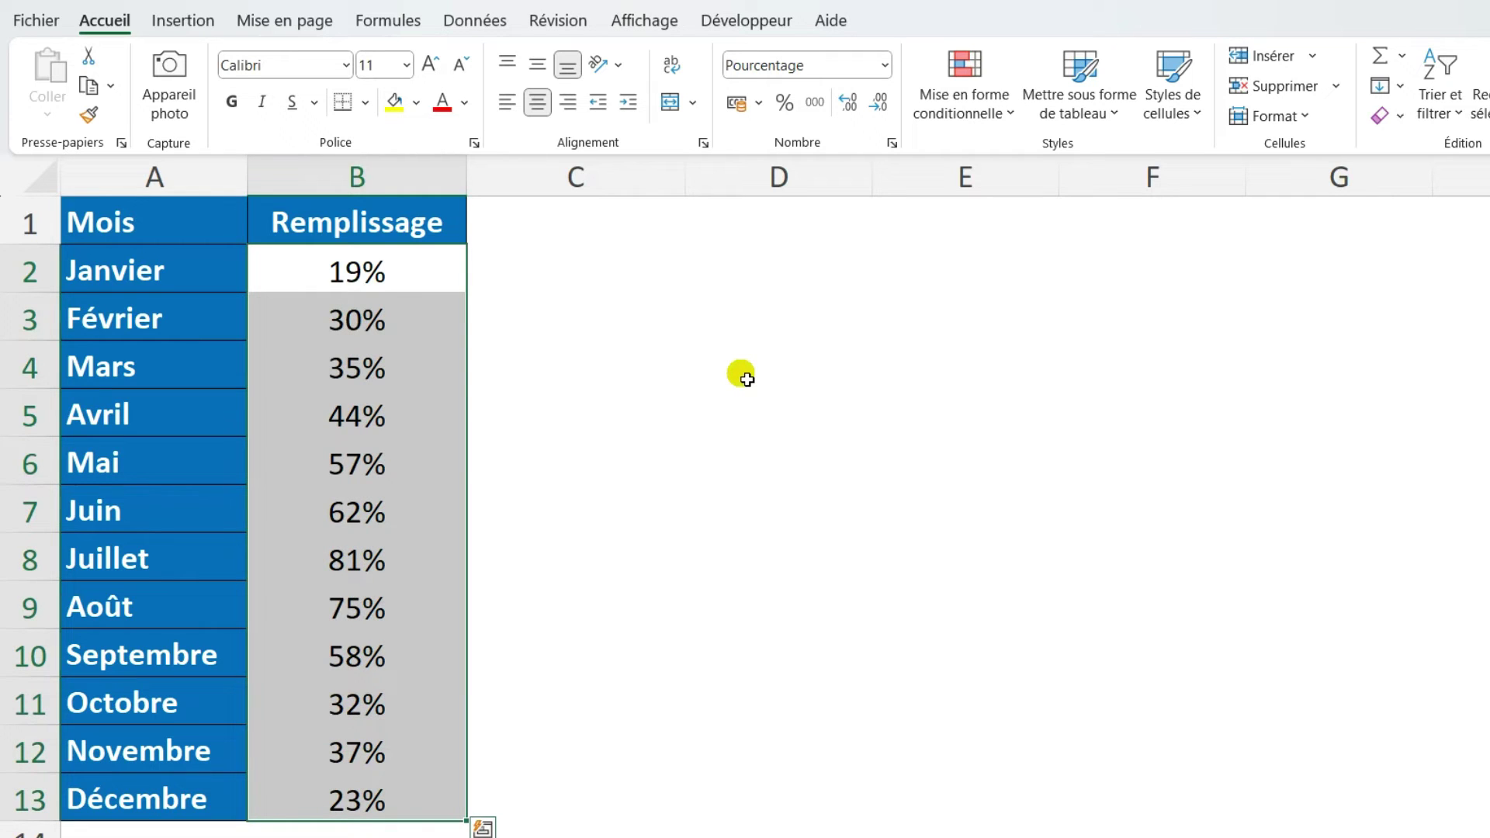
key(ctrl+c)
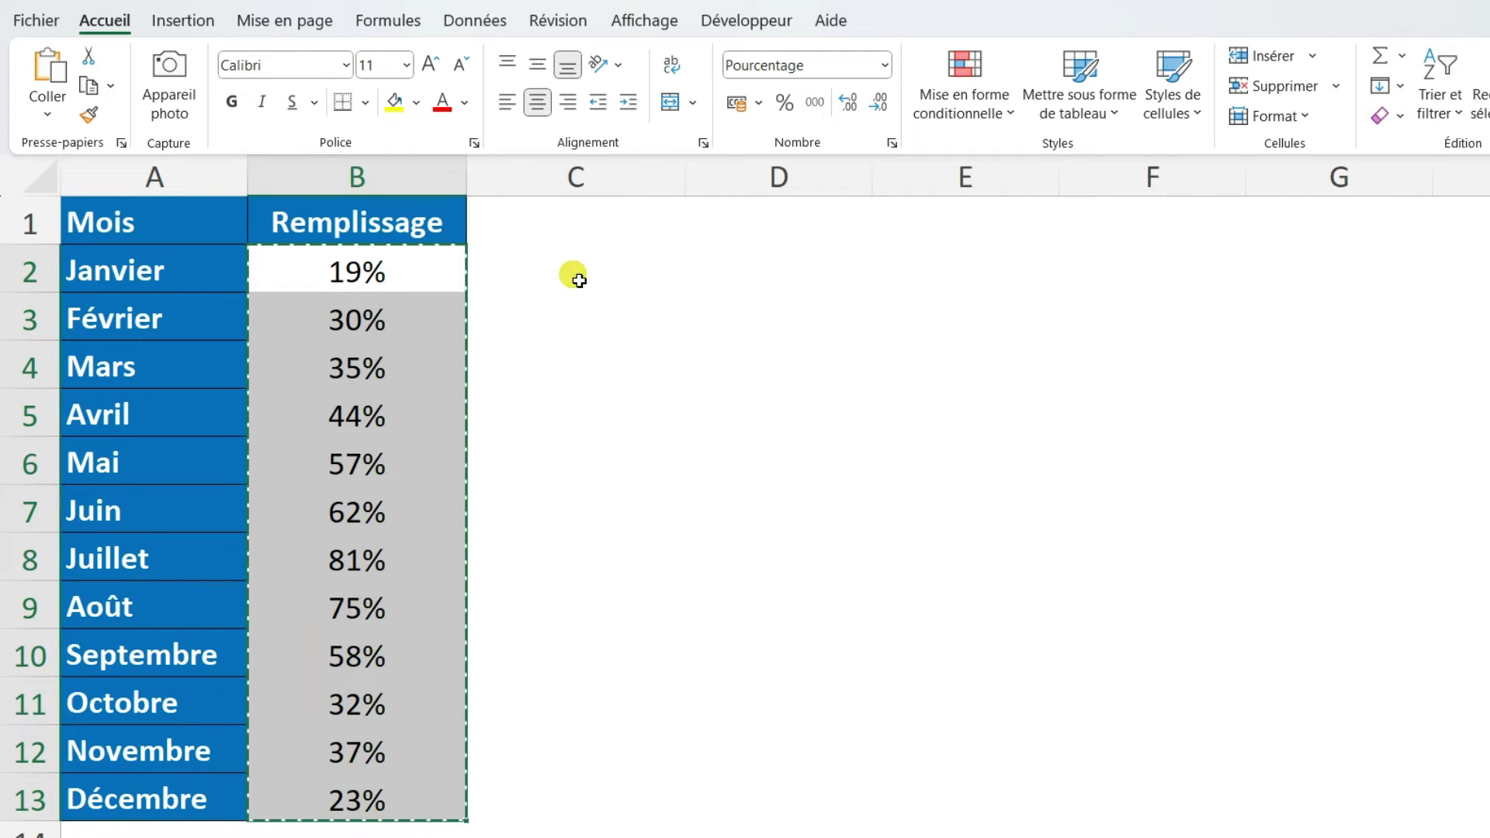
Paste special the copied percentages into C2:C13 as values only.
click(551, 277)
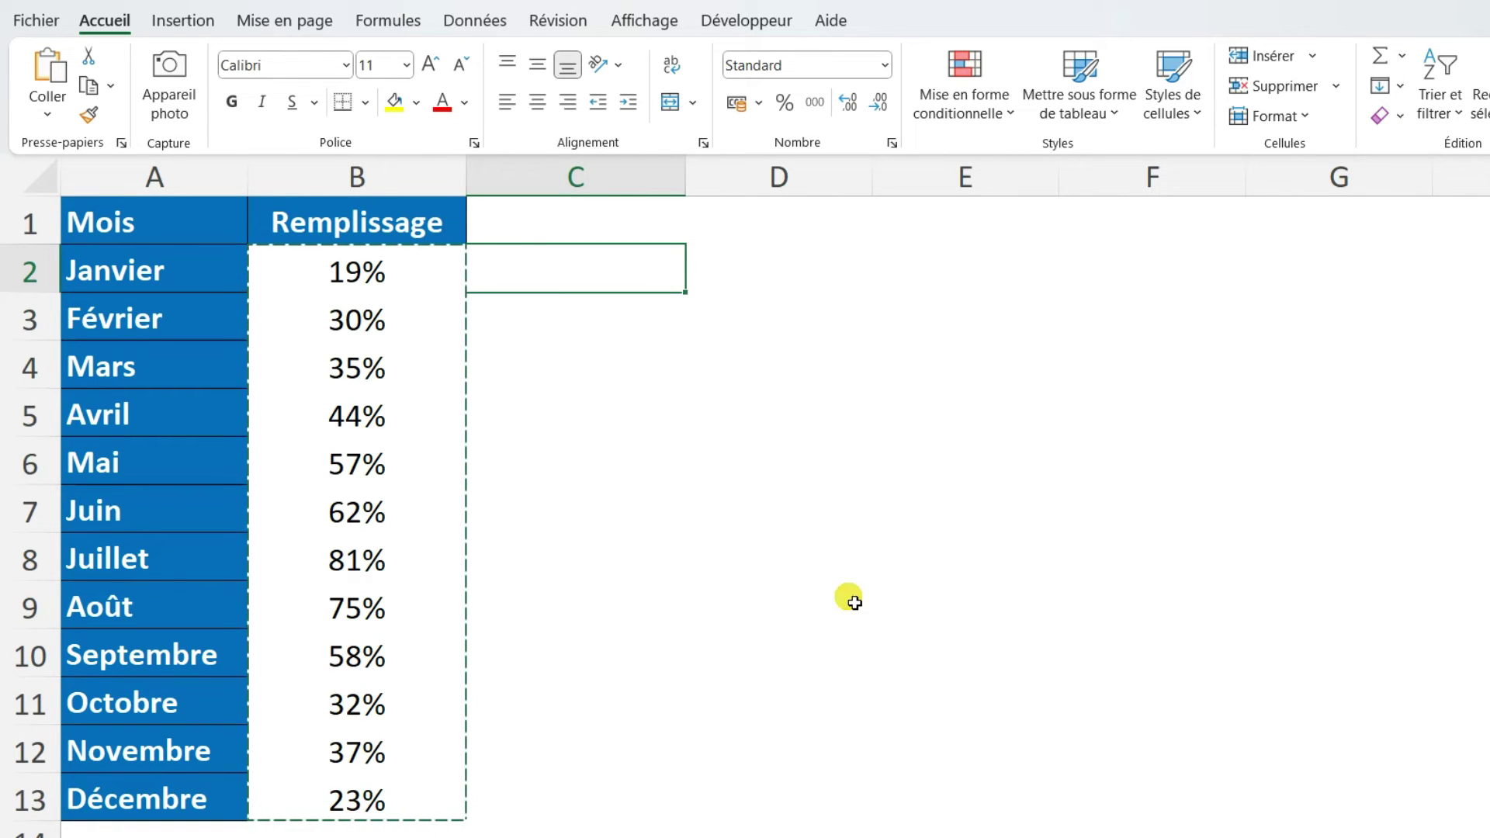
key(ctrl+alt+v)
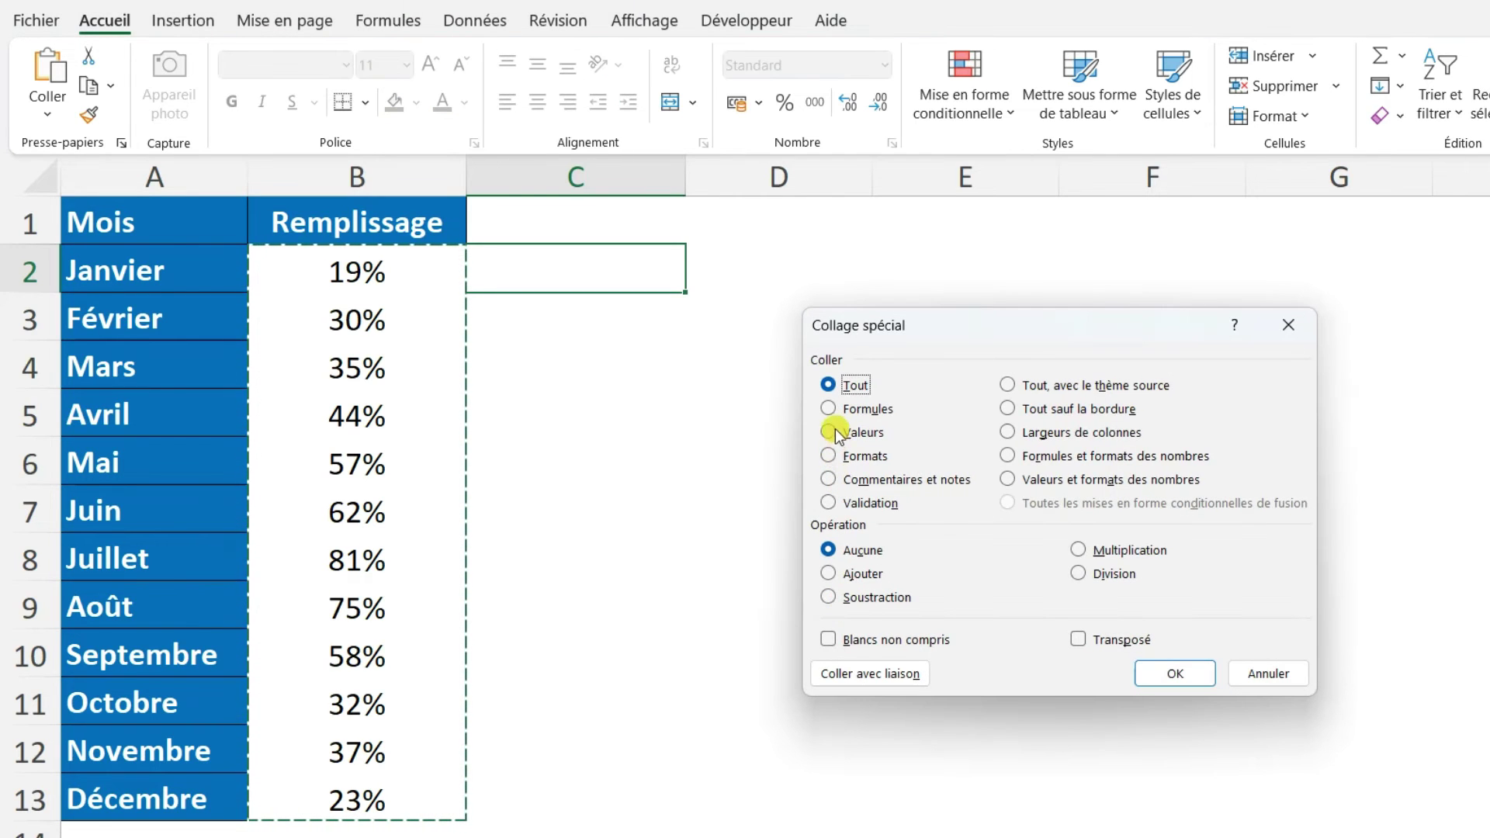
click(830, 432)
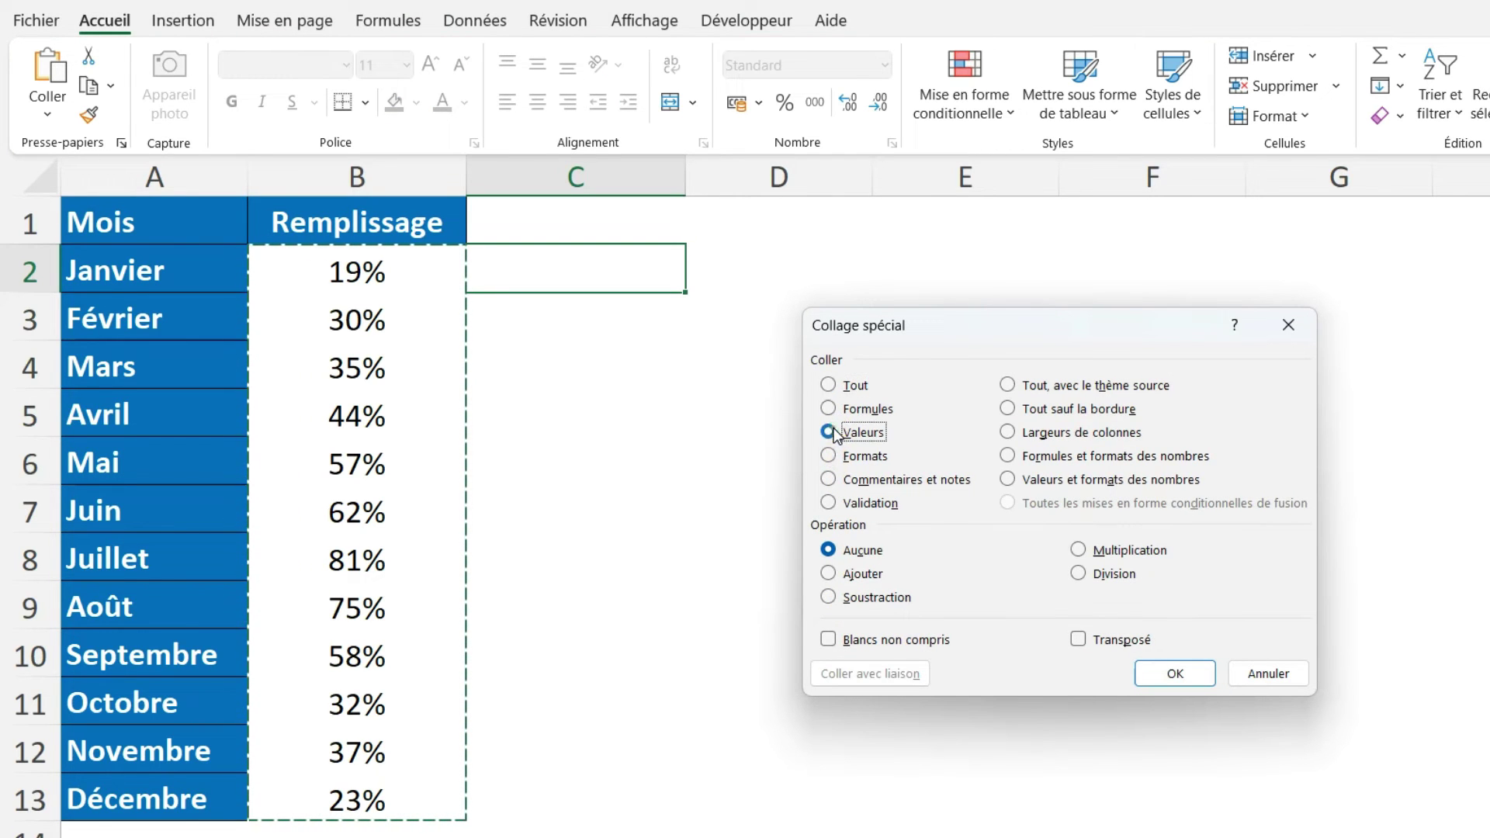
click(1192, 681)
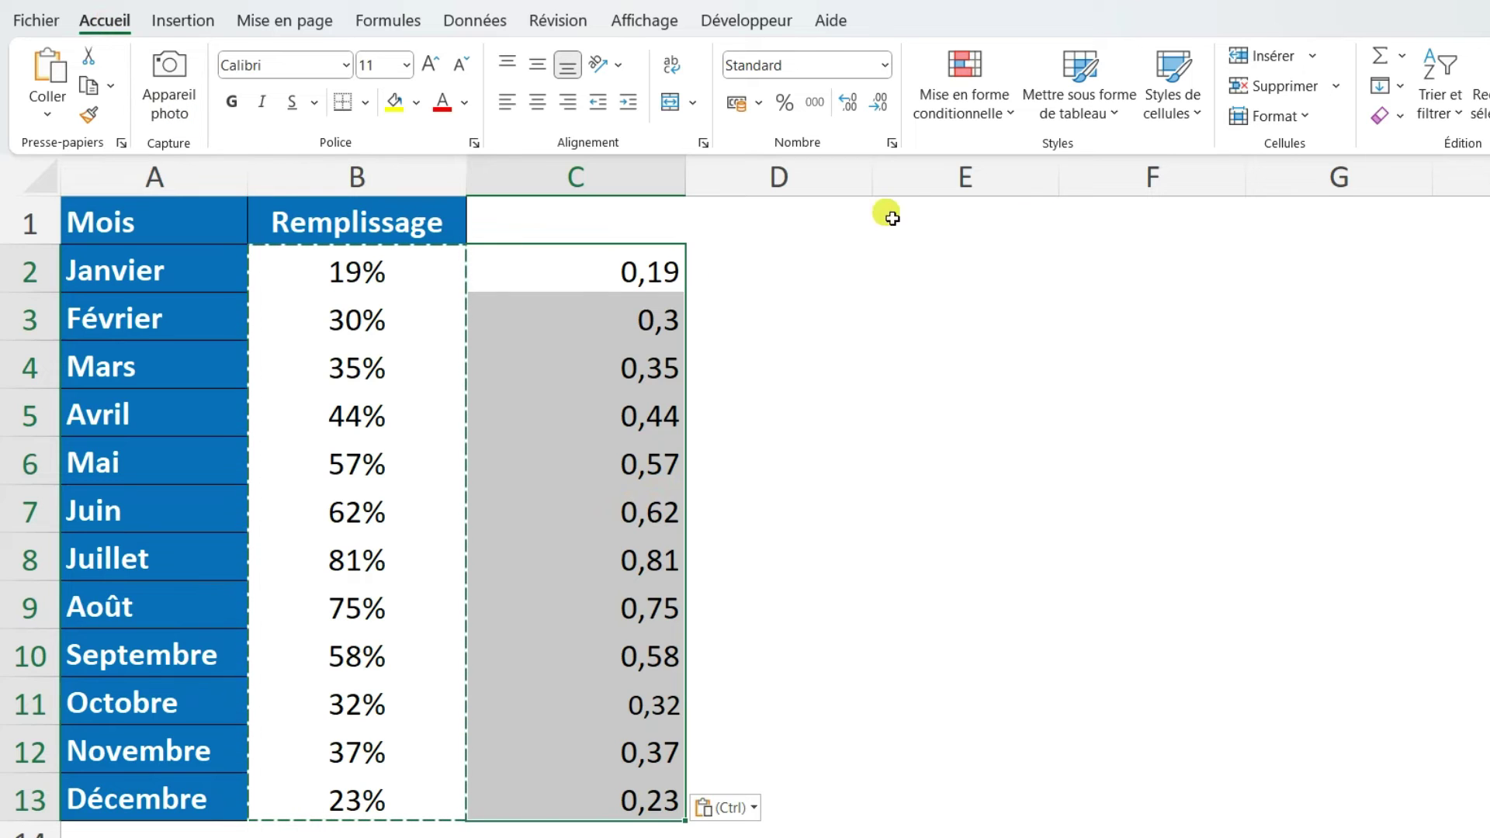
Add a darker-blue data bar rule to C2:C13 showing the bar only, hiding the values.
click(1003, 124)
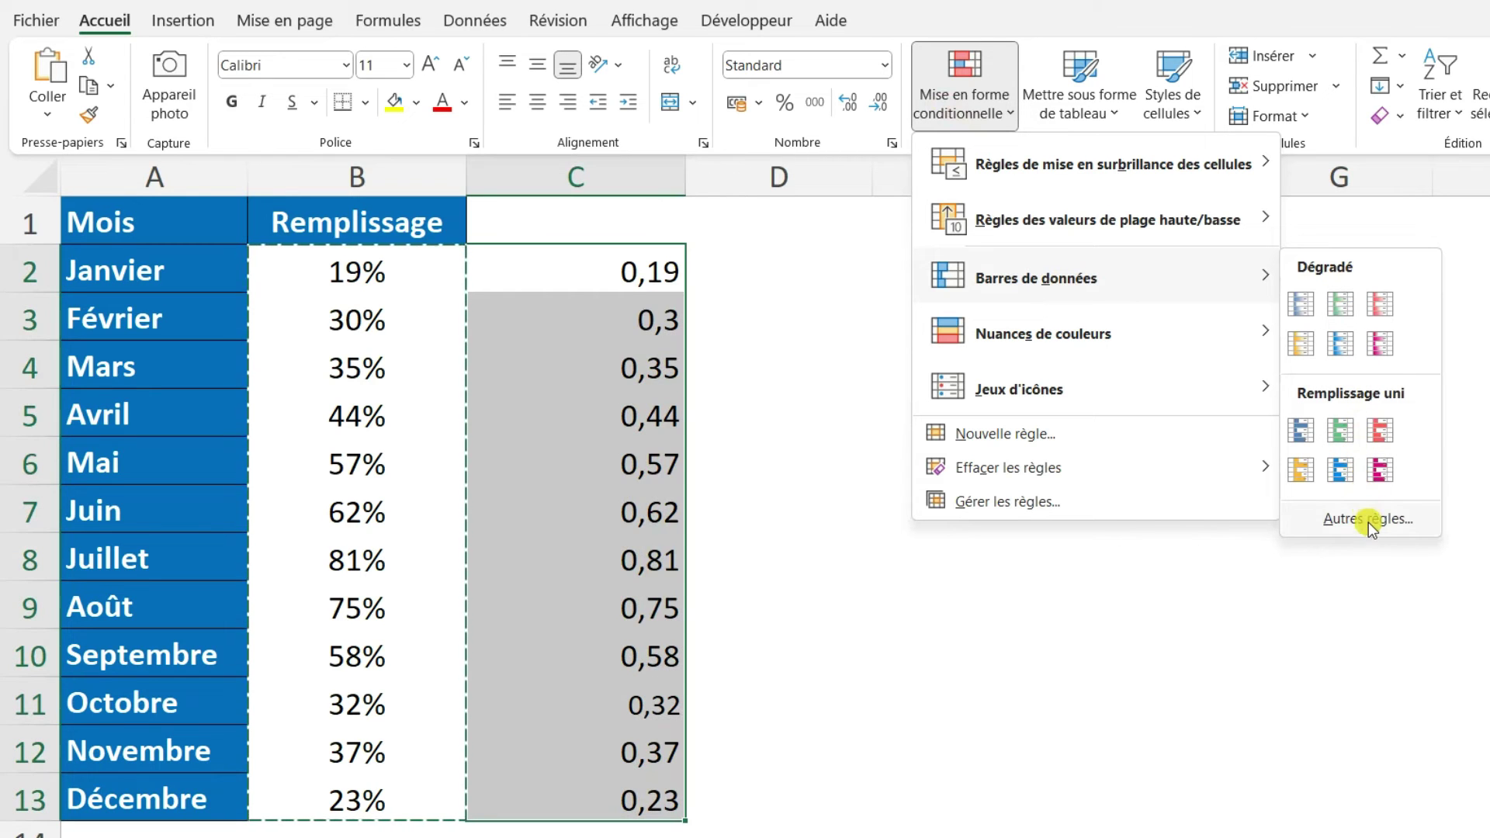
click(1425, 518)
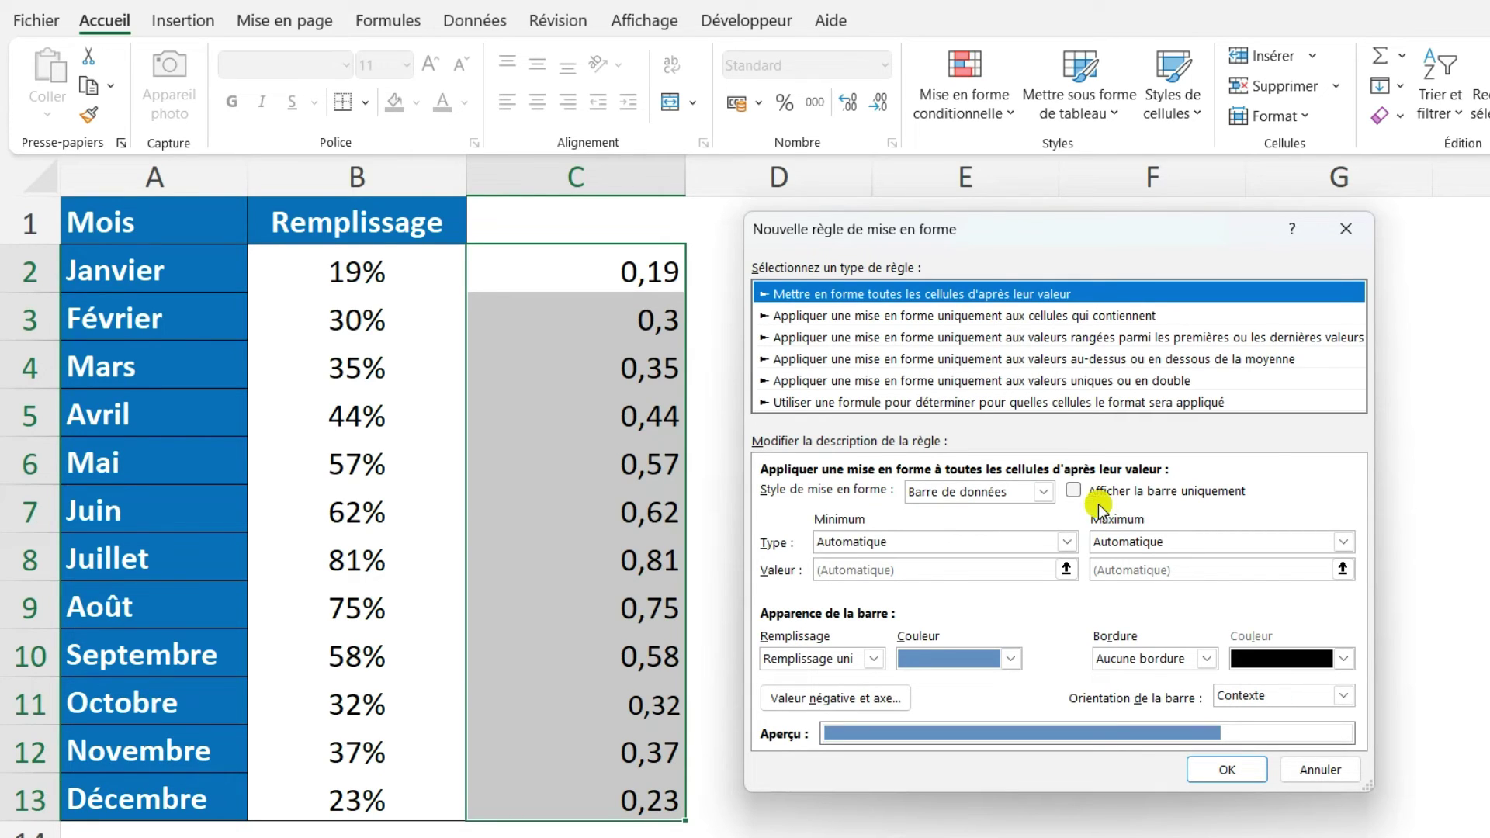
click(1077, 492)
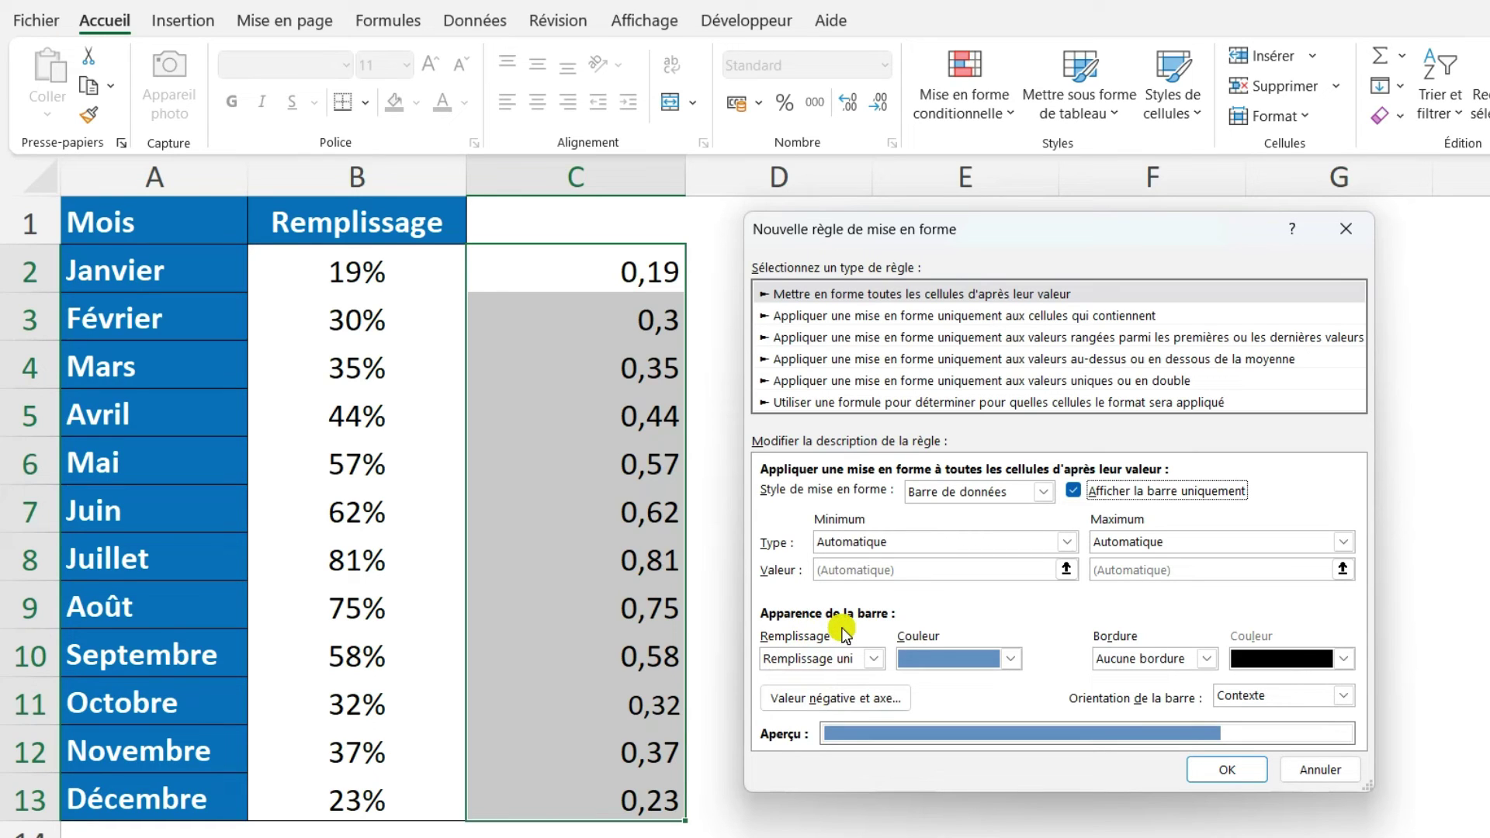
click(1013, 660)
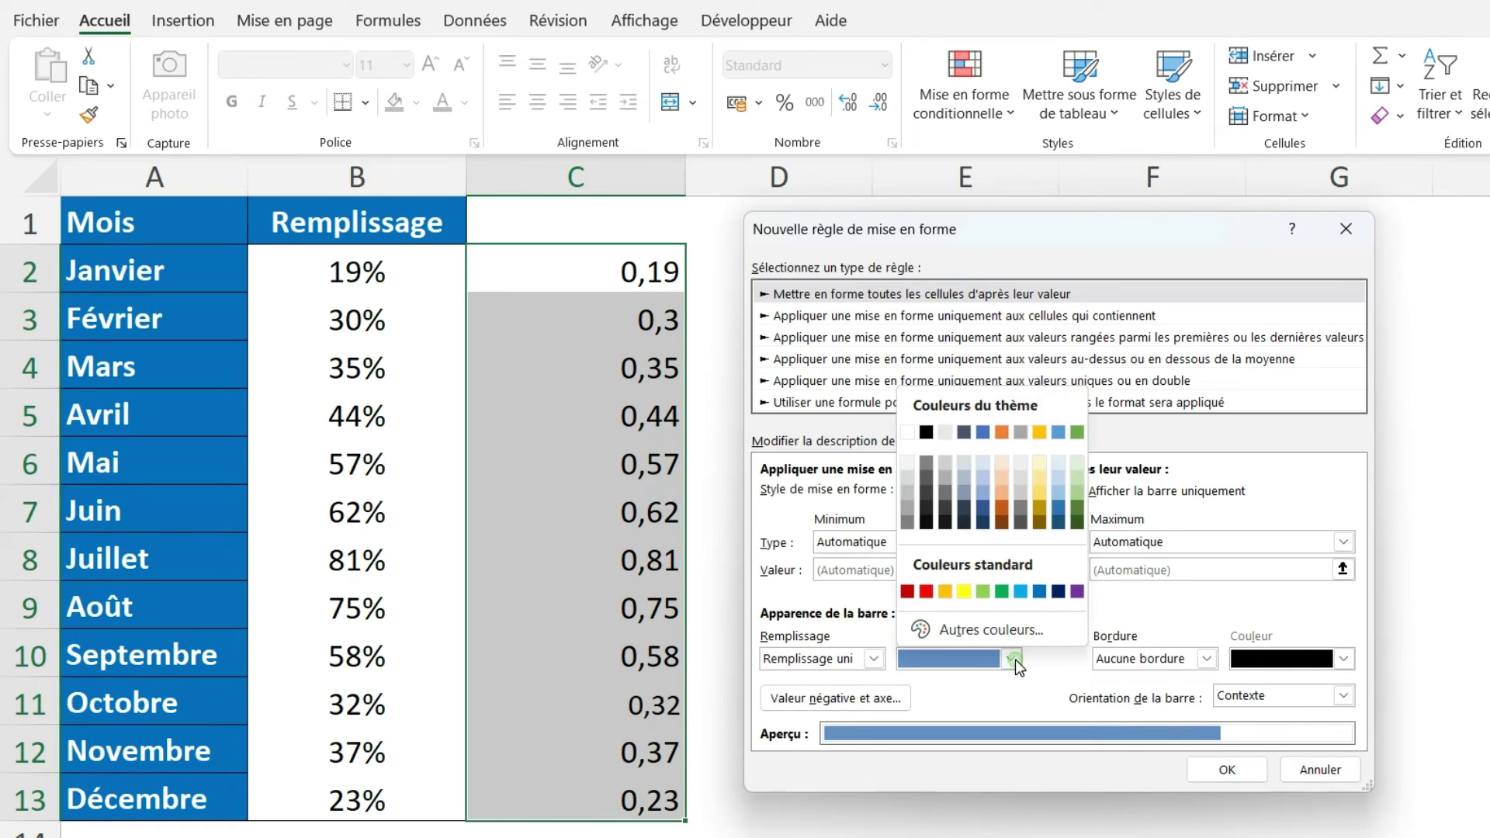
click(984, 432)
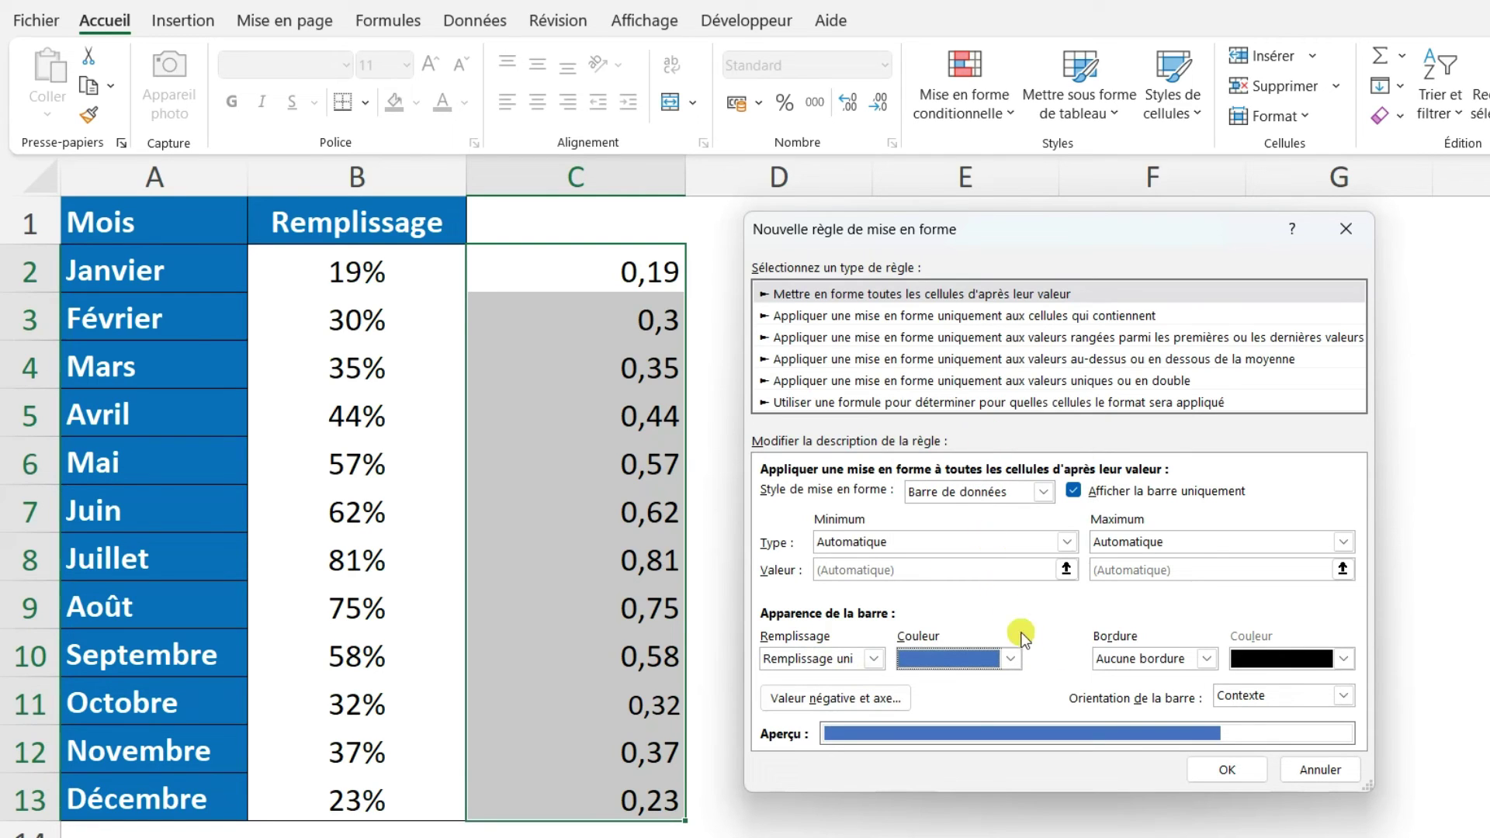
click(1254, 773)
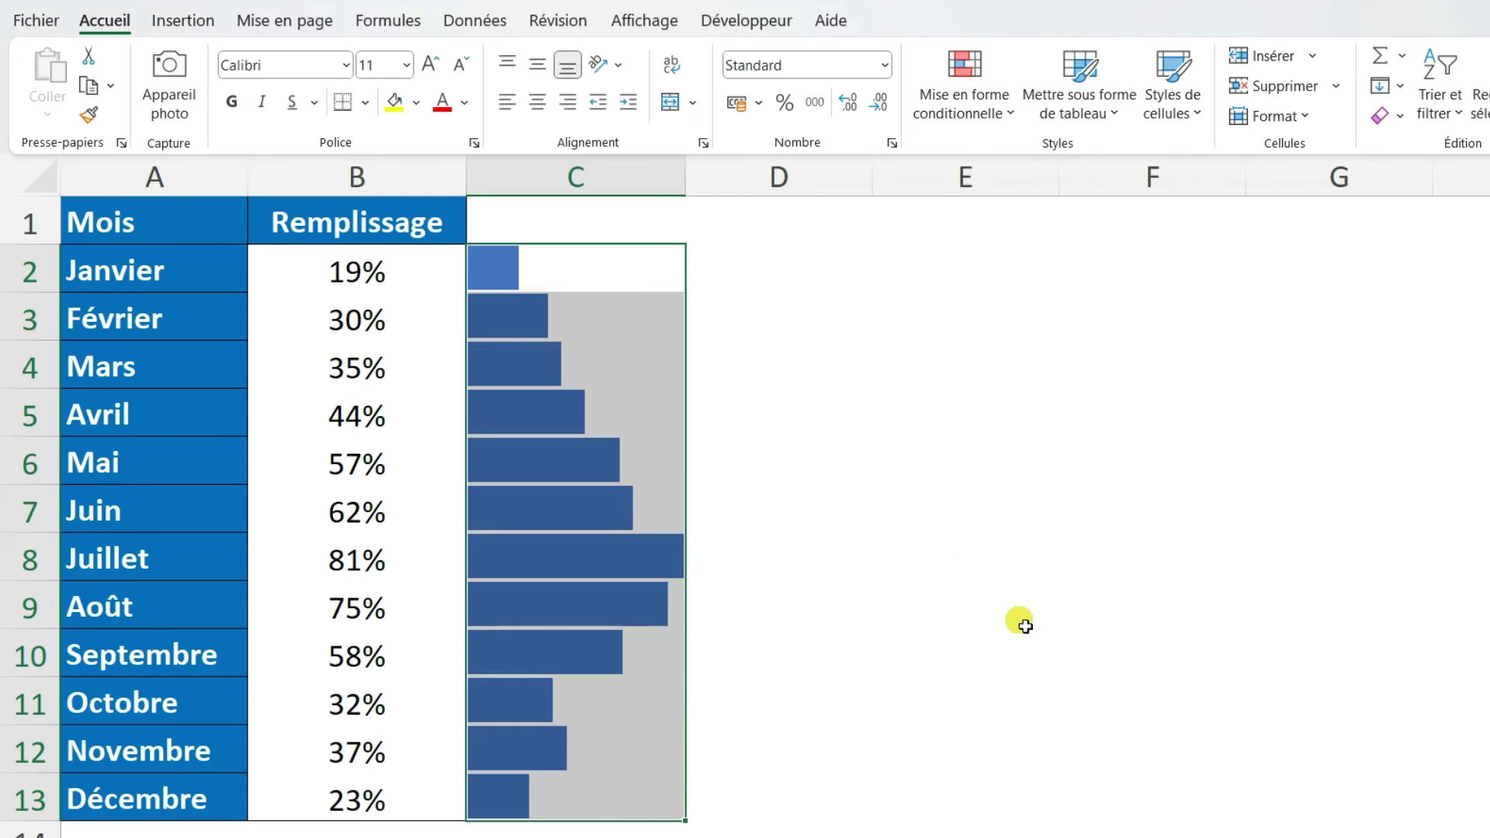
key(ctrl+Home)
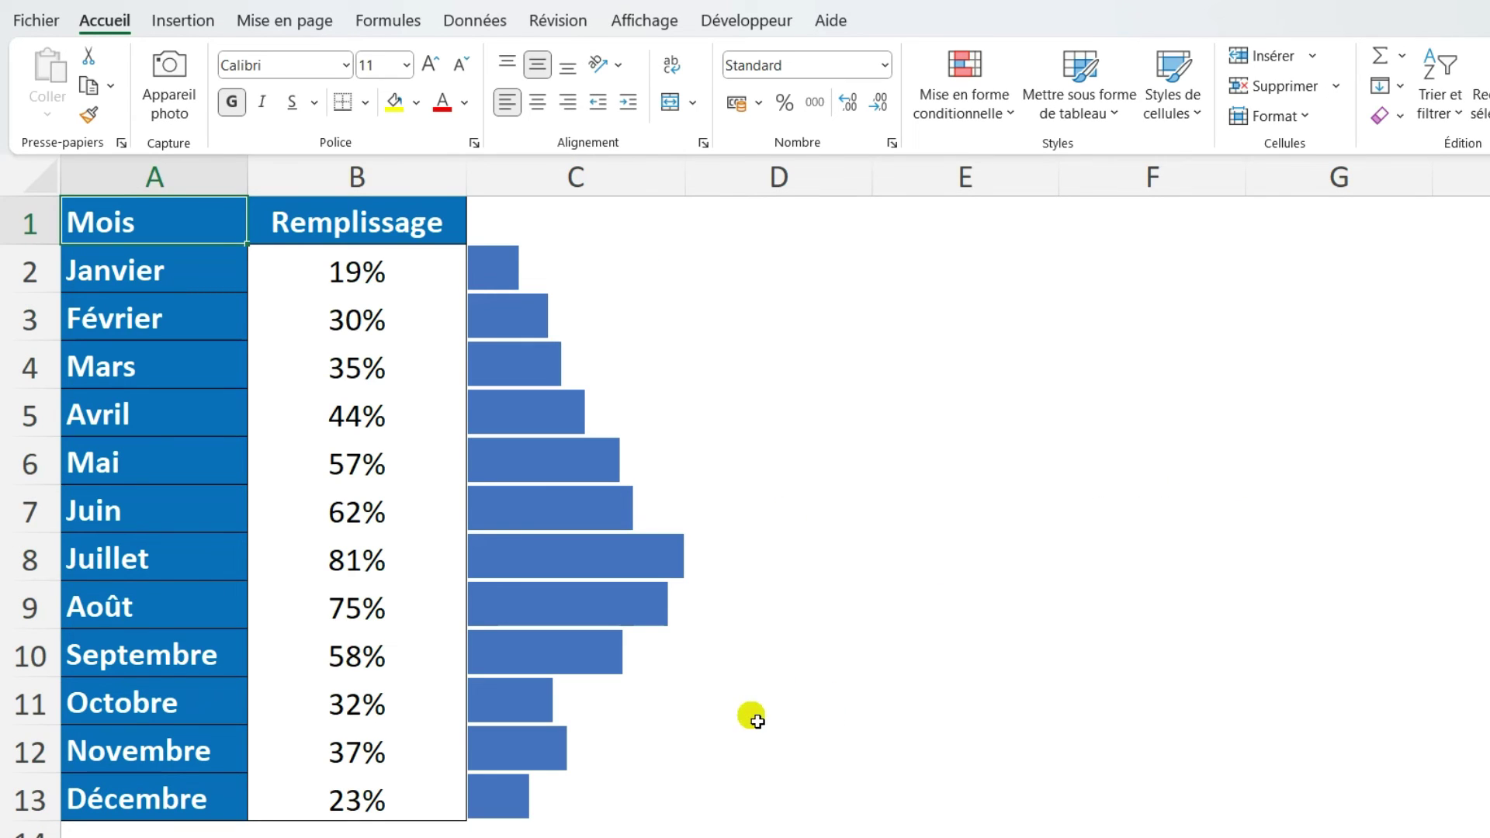